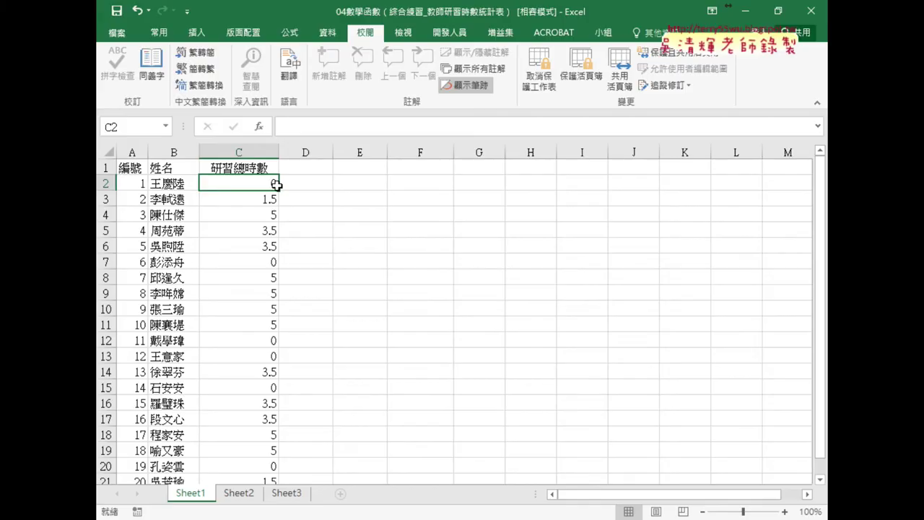
- Try twice to edit cell C2's total hours, dismissing the protected-sheet warning each time
double_click(277, 186)
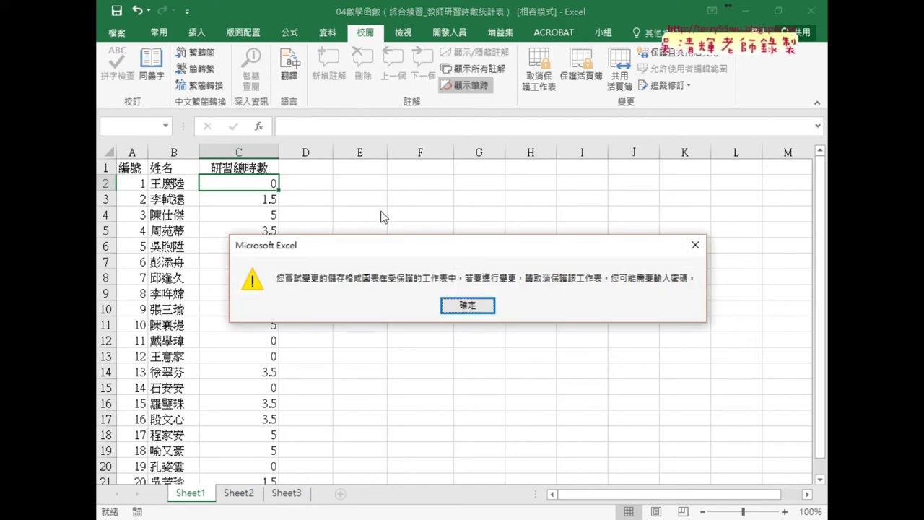
click(468, 307)
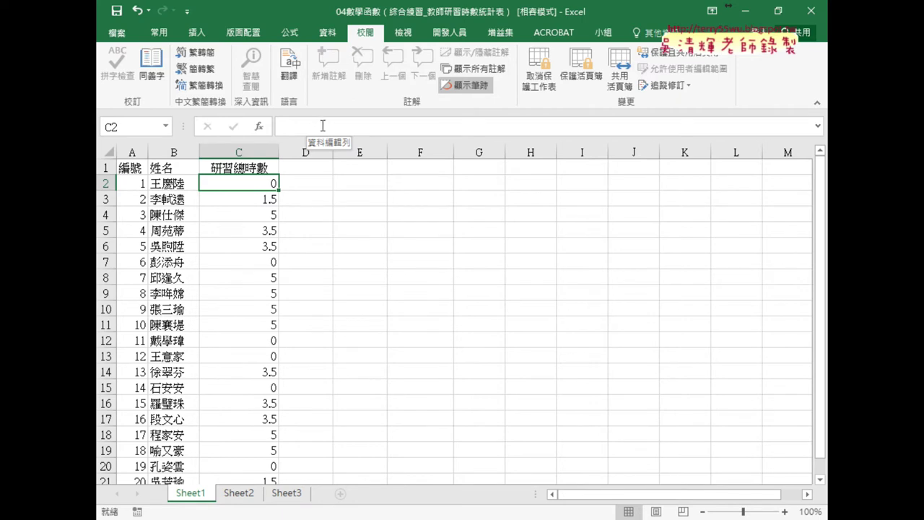
click(319, 127)
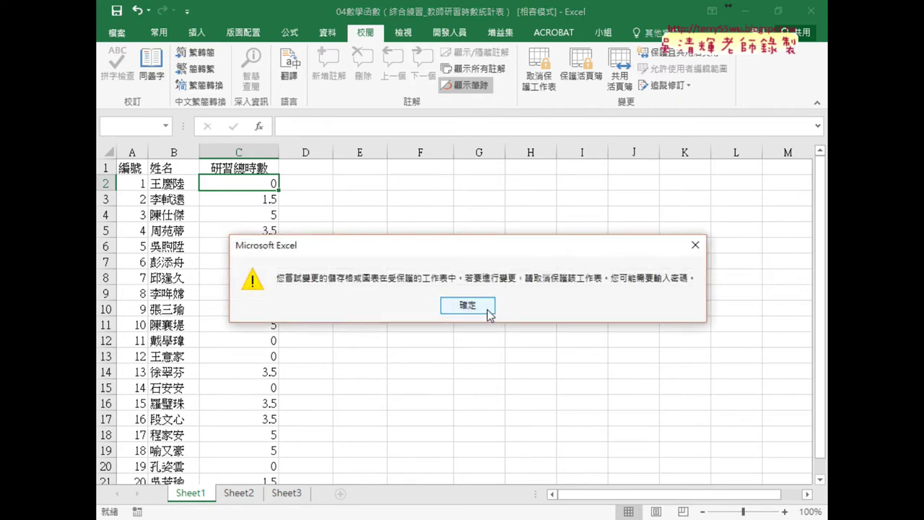
click(488, 311)
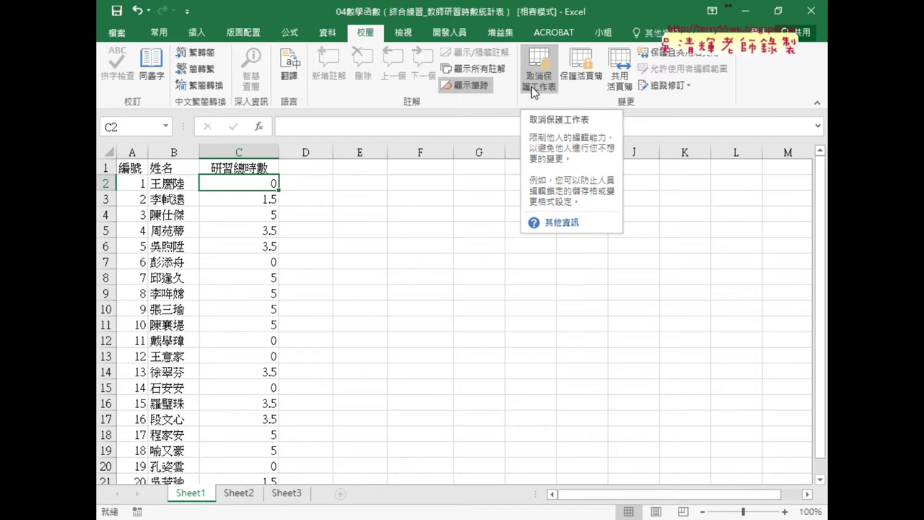
- Attempt to unprotect the sheet, get rejected for an incorrect password, and check the workbook's file info
click(532, 87)
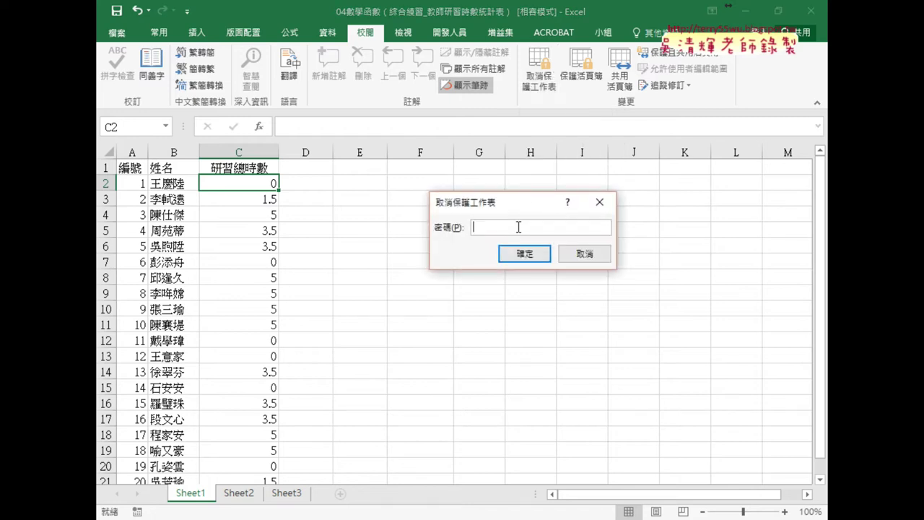
click(518, 258)
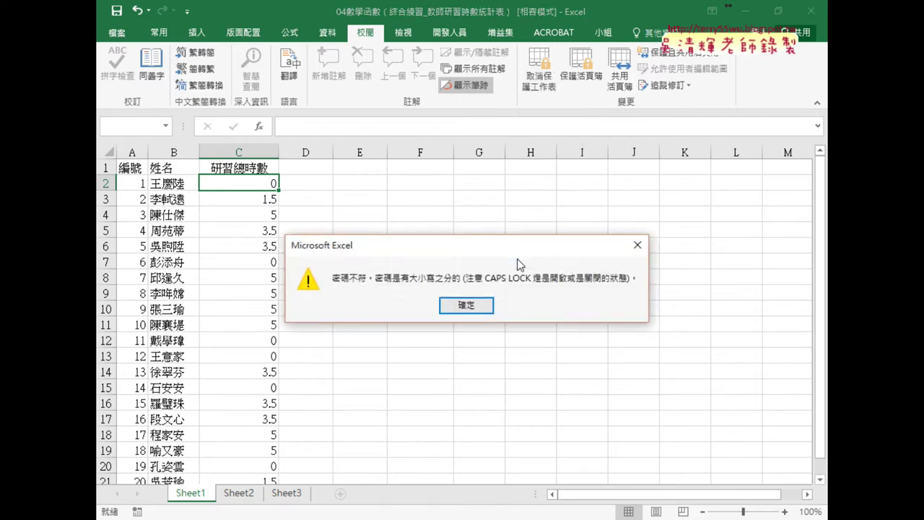
click(470, 306)
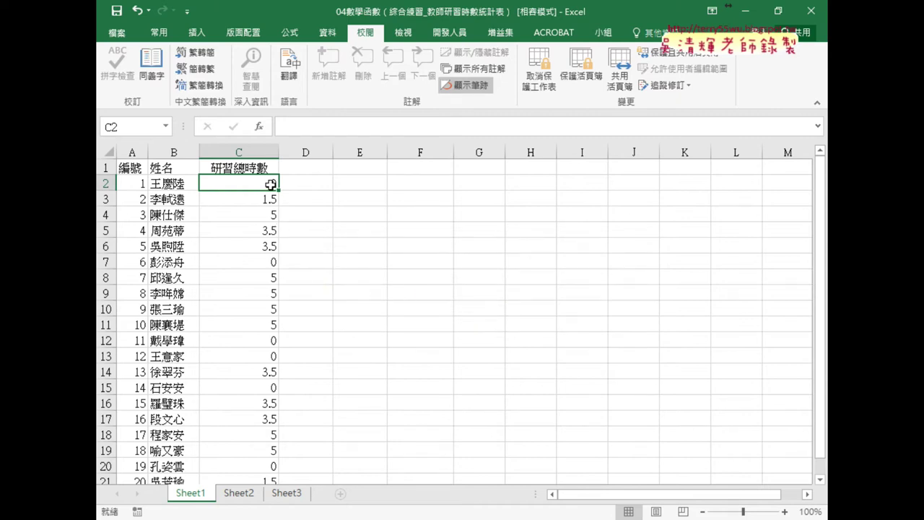
click(121, 38)
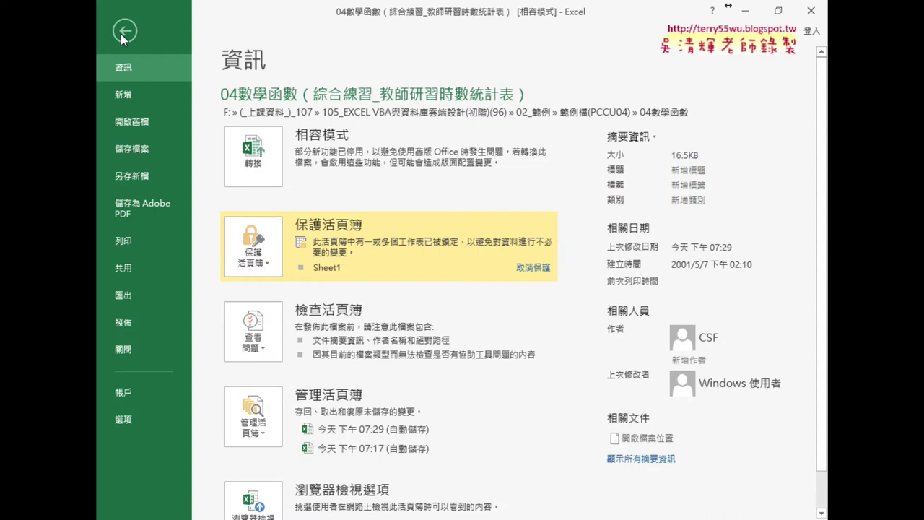
click(125, 32)
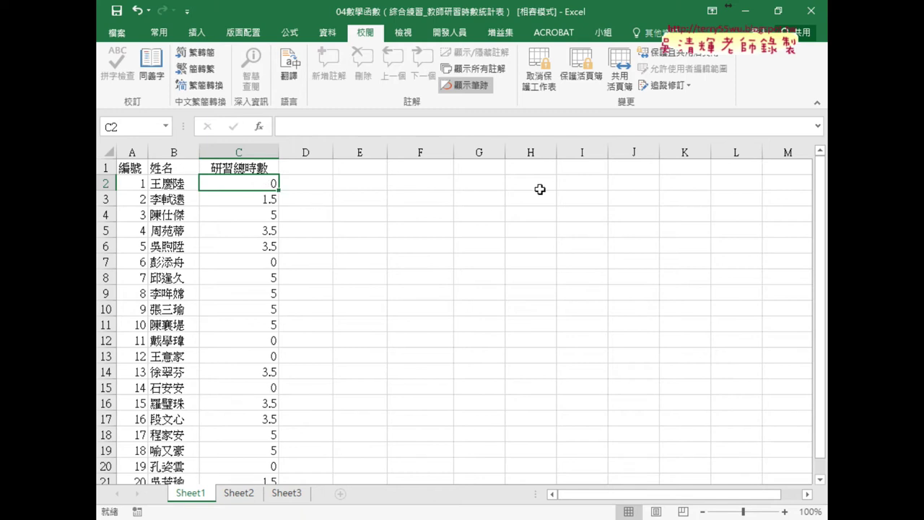
- Close the workbook with 儲存 and bring back the 04數學函數 folder window
click(809, 14)
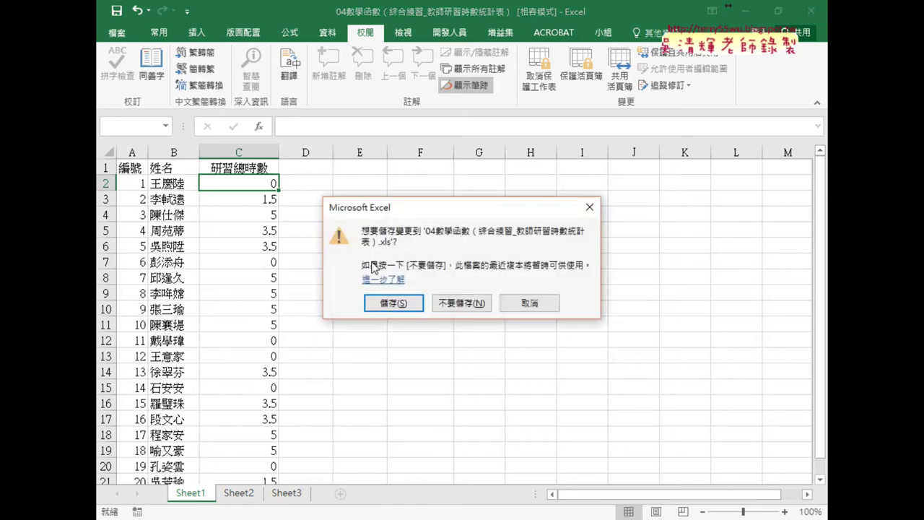
click(389, 302)
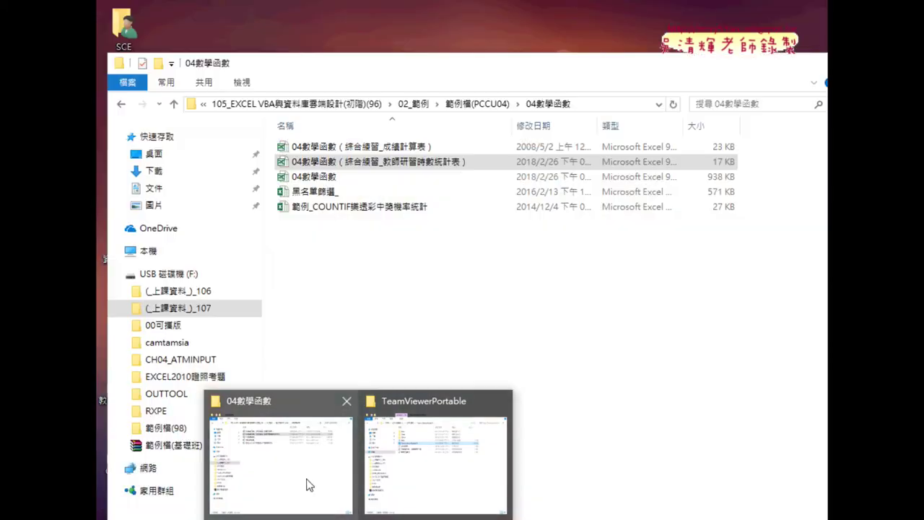
click(309, 485)
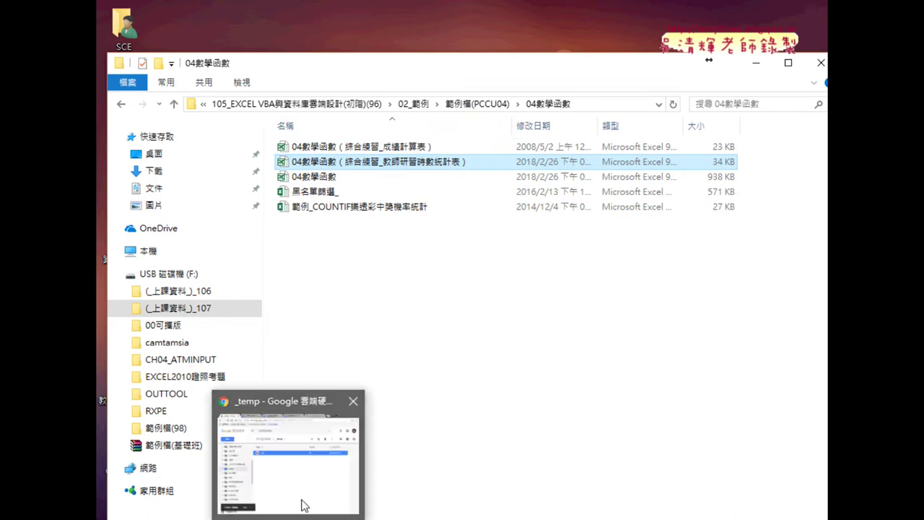
- Switch to the Chrome window showing the Google Drive _temp folder
click(303, 489)
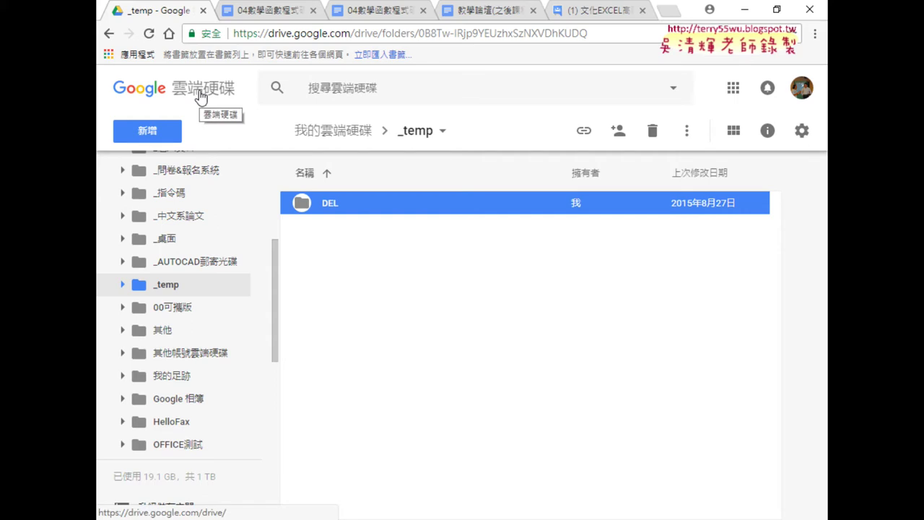
click(801, 134)
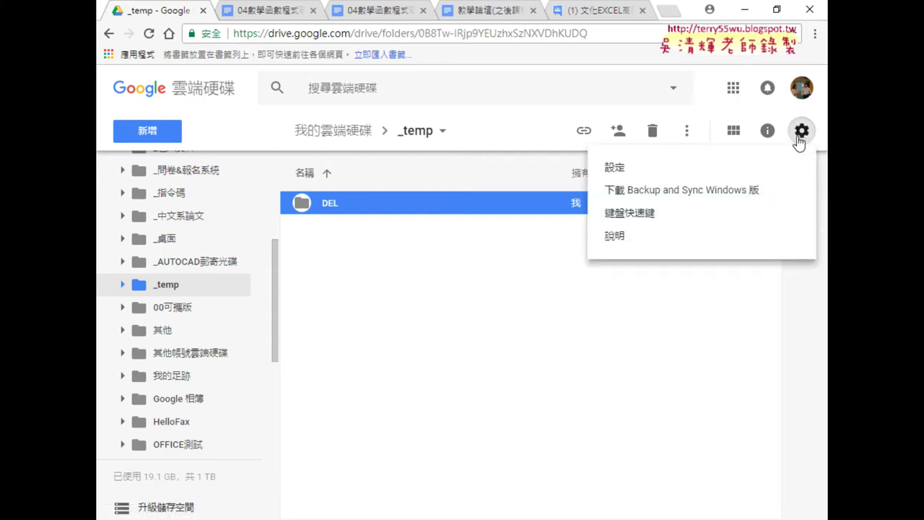
click(740, 170)
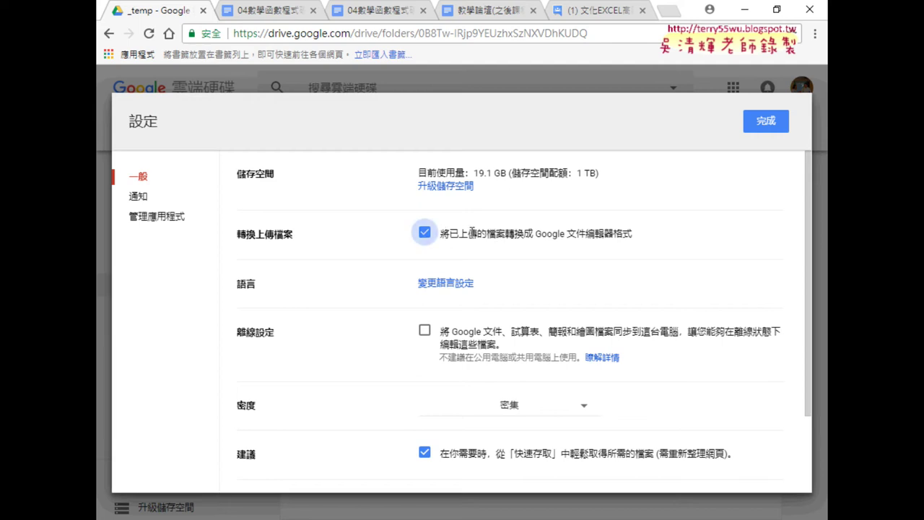
click(550, 239)
click(425, 233)
click(779, 124)
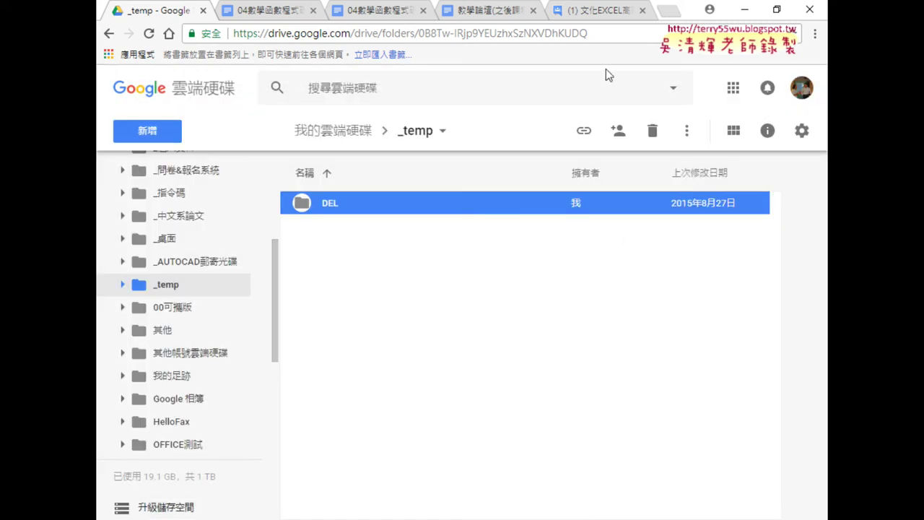
- Place the browser beside File Explorer and drag the .xls workbook toward the Drive _temp list
click(772, 9)
drag(253, 11, 440, 17)
drag(322, 162, 608, 308)
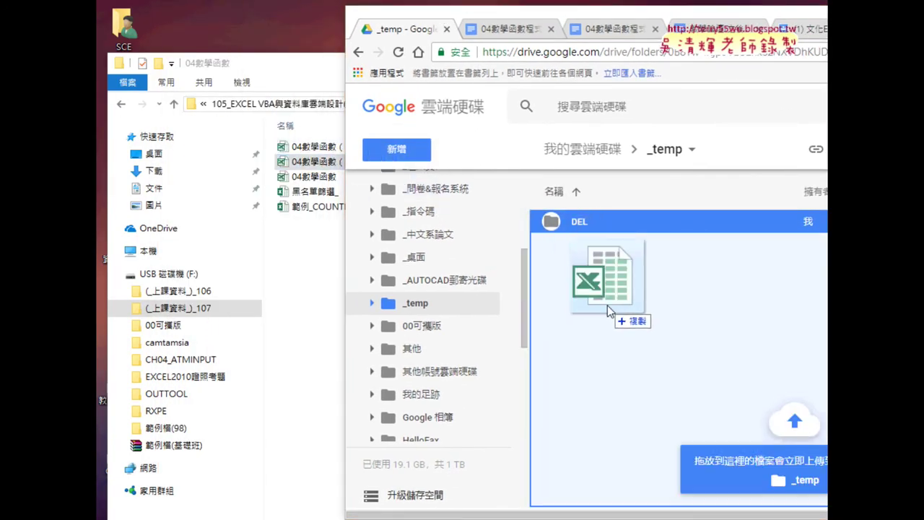
drag(607, 305, 683, 362)
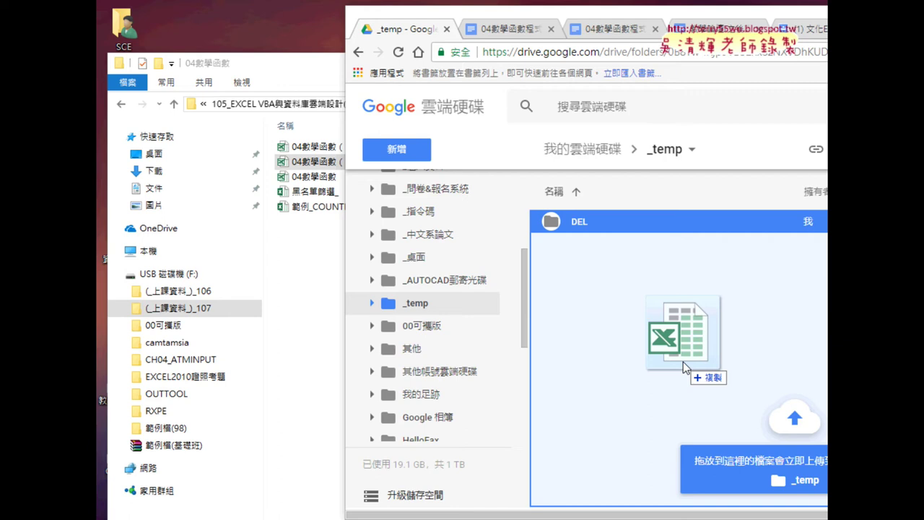
mouse_move(683, 362)
mouse_down()
mouse_move(585, 326)
mouse_move(340, 188)
mouse_up()
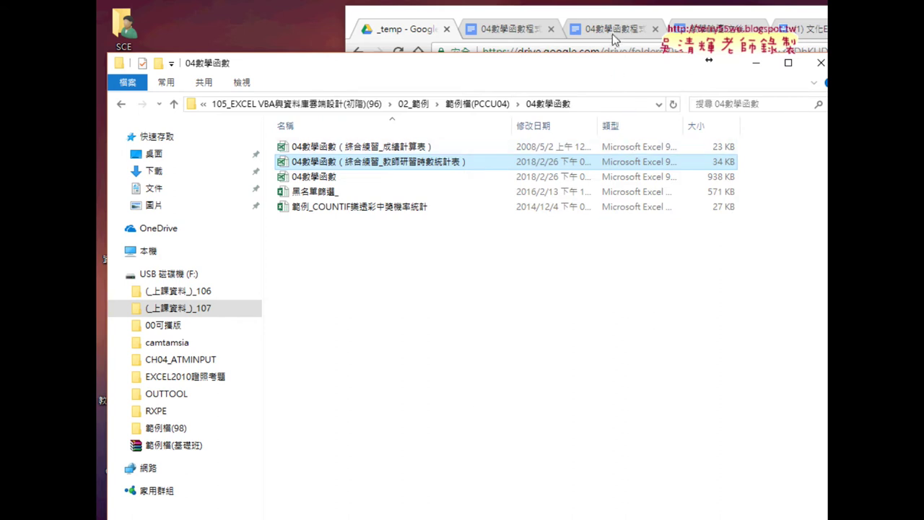
- Drop the workbook from File Explorer into _temp to start the upload, then maximize the browser
click(611, 16)
right_click(608, 323)
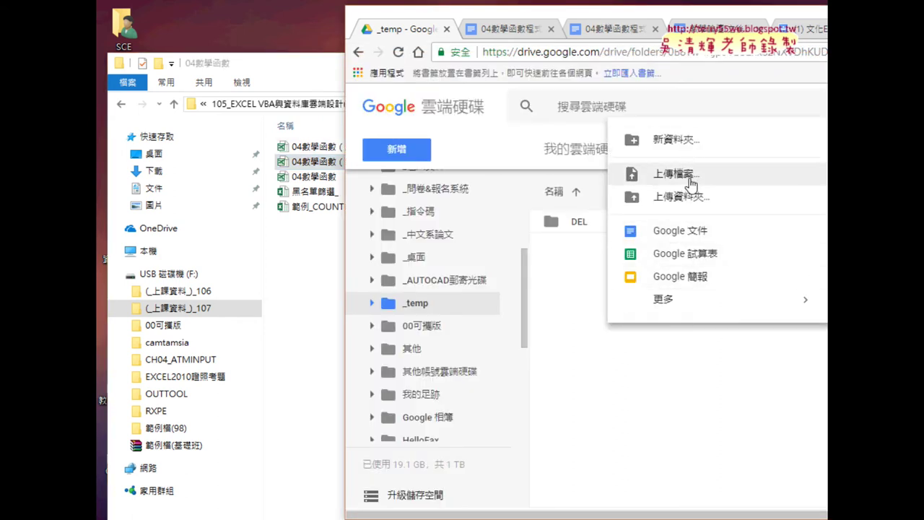
mouse_move(314, 159)
mouse_down()
mouse_move(654, 346)
mouse_move(712, 397)
mouse_up()
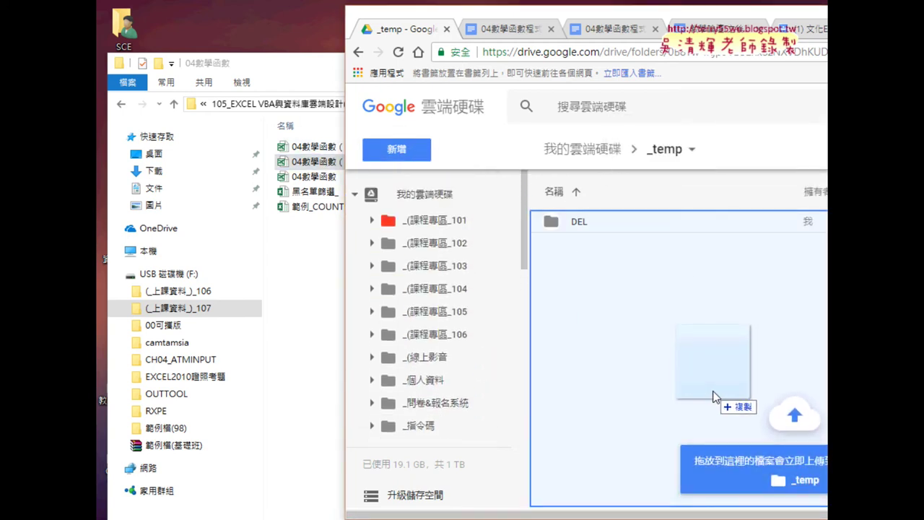
drag(713, 397, 713, 397)
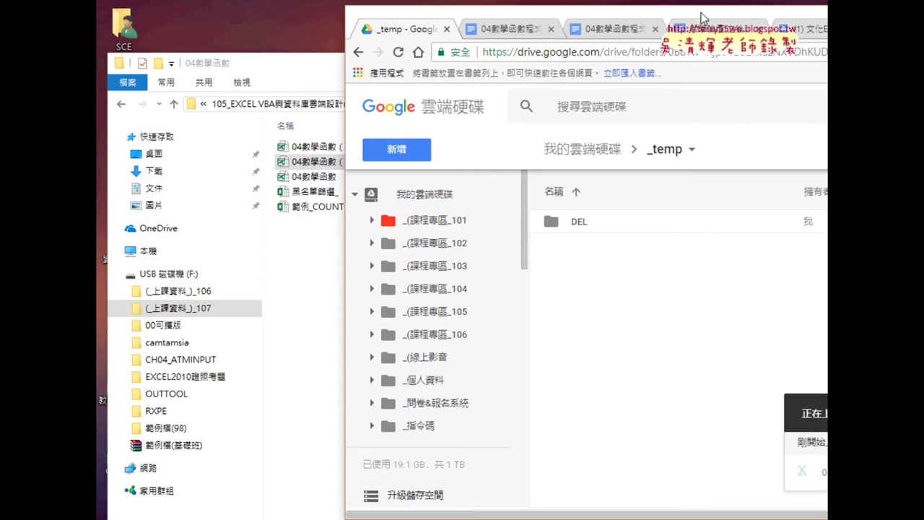
double_click(701, 18)
click(801, 130)
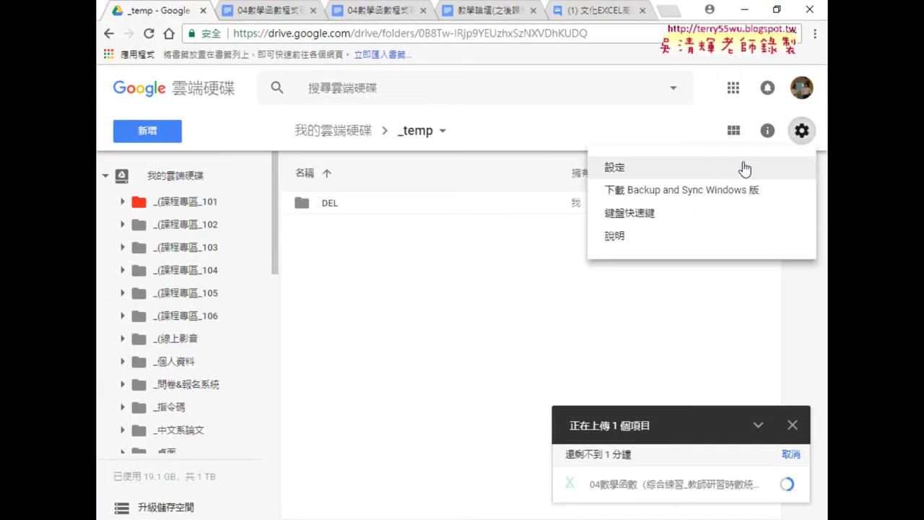
- Confirm the conversion setting in Drive settings, let the upload finish, and open the uploaded workbook
click(697, 173)
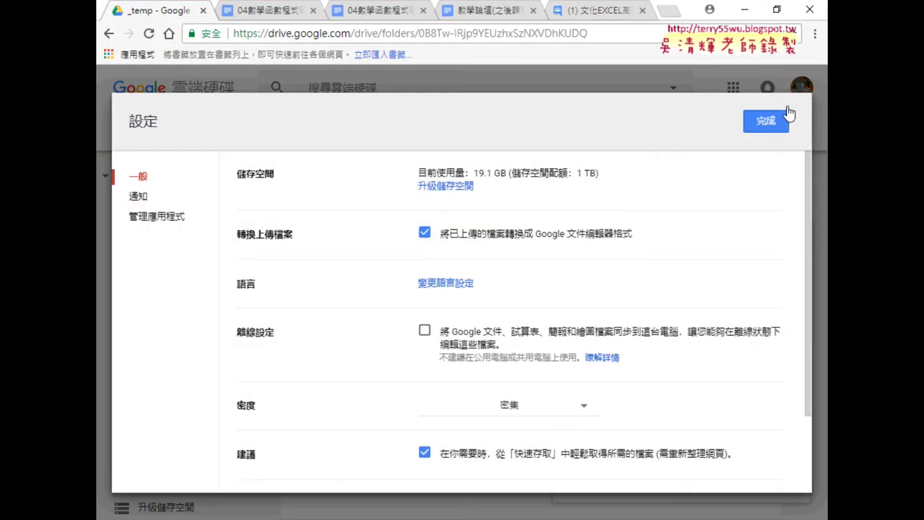
click(767, 121)
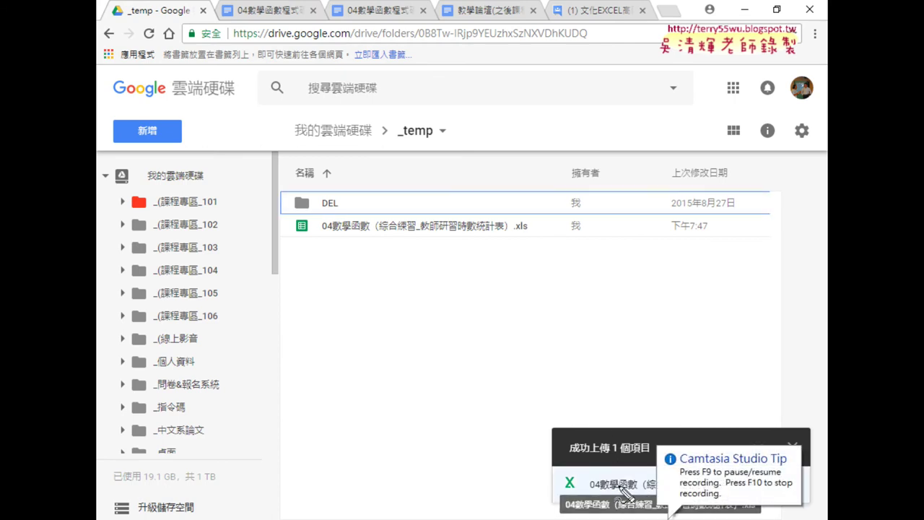
mouse_move(570, 479)
mouse_down()
mouse_move(567, 454)
mouse_move(354, 249)
mouse_move(323, 233)
mouse_move(344, 232)
mouse_move(313, 244)
mouse_up()
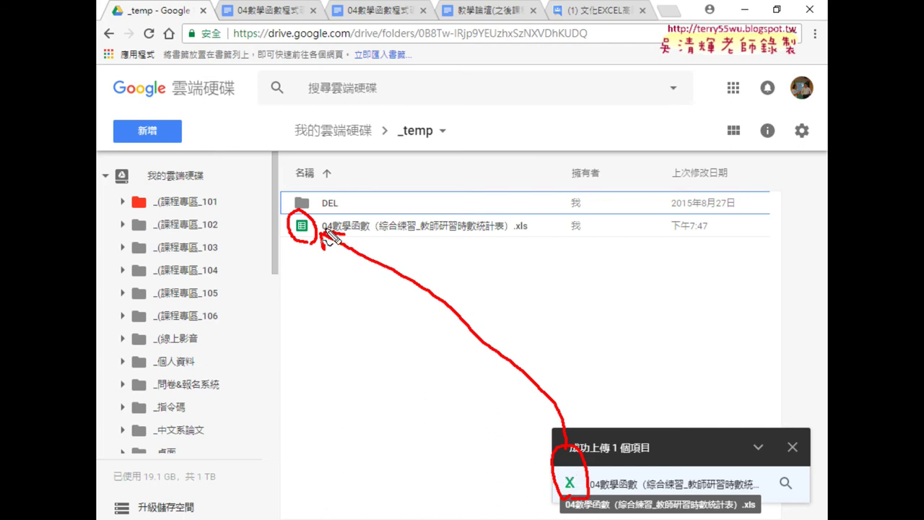
key(Escape)
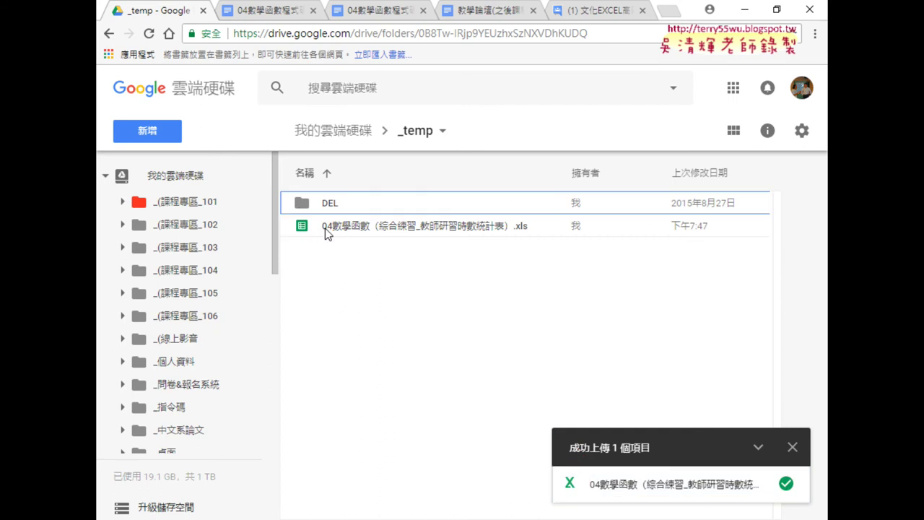
double_click(325, 228)
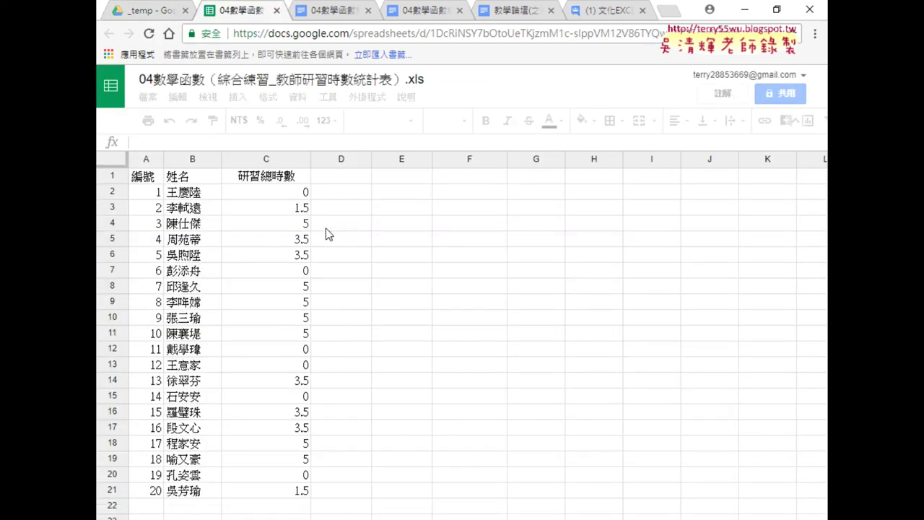
- Select cell C2 to show its formula of two SUMIFs over Sheet2 and Sheet3 hours
click(296, 193)
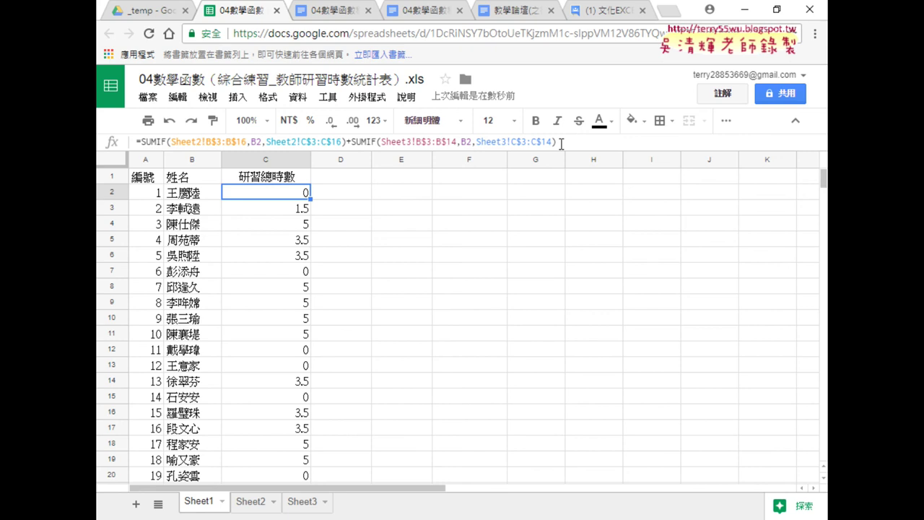
click(148, 97)
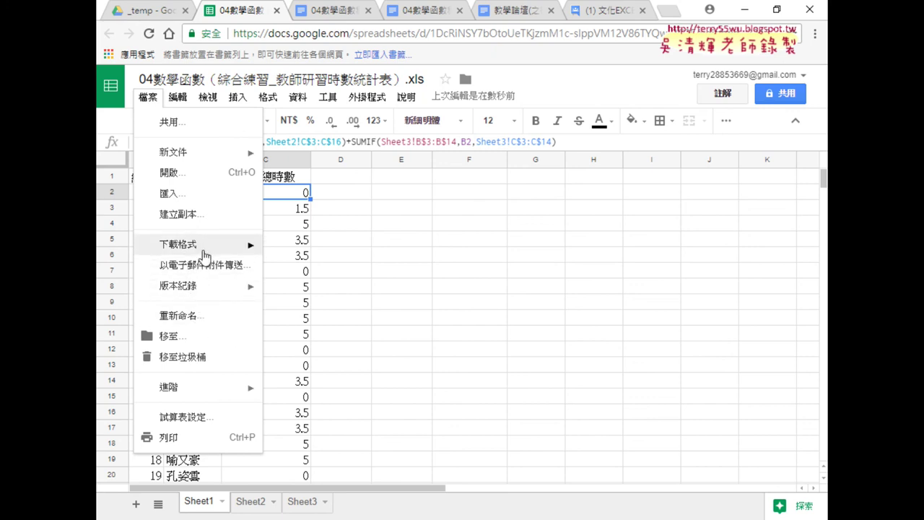
mouse_move(190, 245)
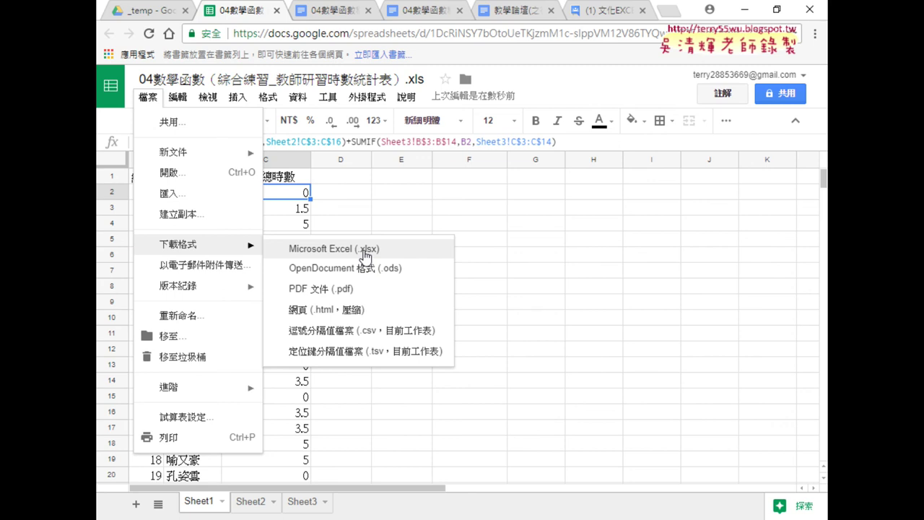
click(302, 202)
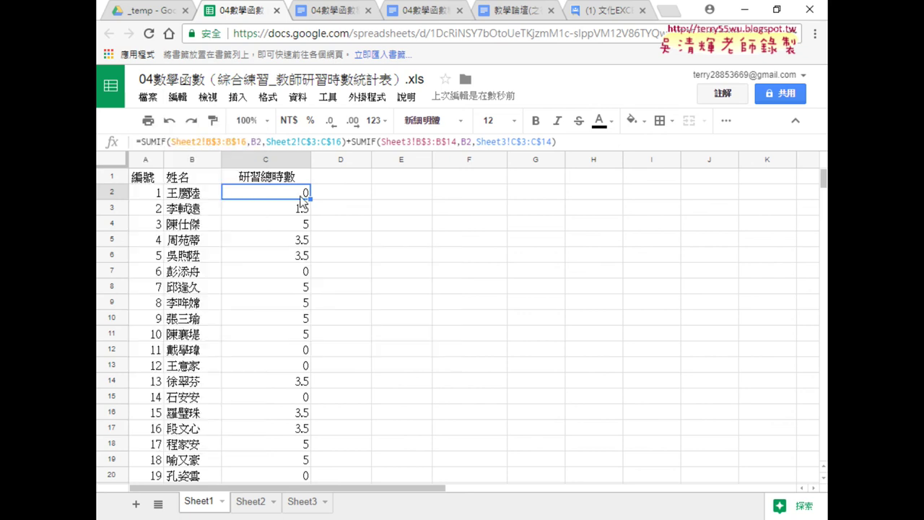